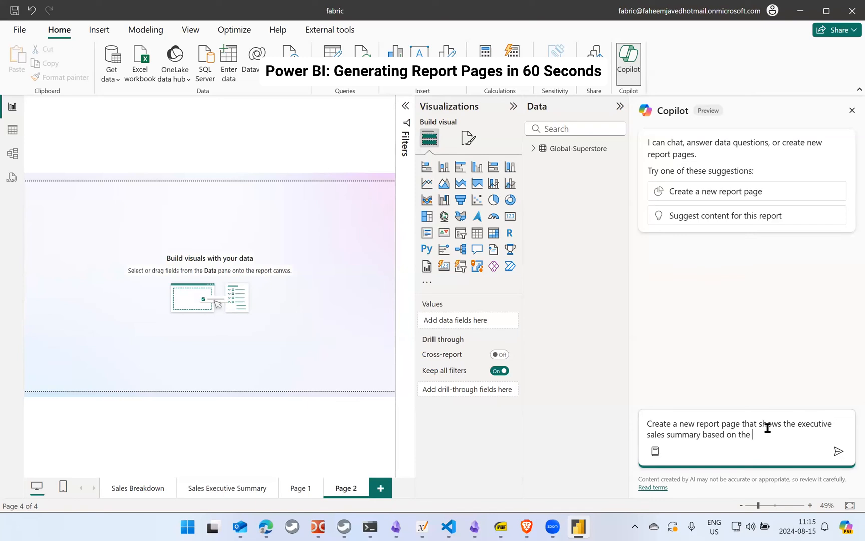
Complete the Copilot prompt "Create a new report page that shows the executive sales summary based on the Global-Superstore dataset." and submit it
{"action": "type", "text": "Global-SuperS"}
{"action": "key", "text": "BackSpace"}
{"action": "type", "text": "store dataset."}
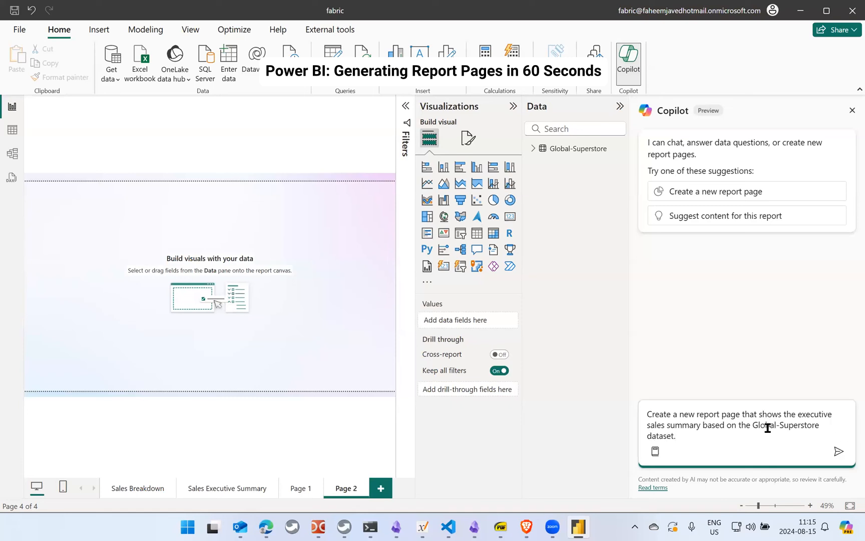
{"action": "key", "text": "Return"}
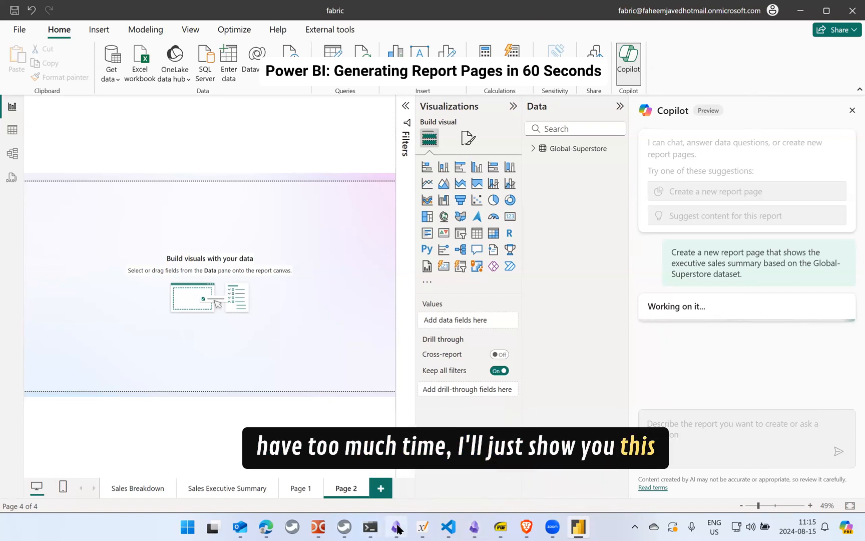
Switch to the copilot canvas in Obsidian and open the 01-report.mp4 video under Using Copilot to Create Report Pages in full screen
{"action": "mouse_move", "coordinate": [398, 528]}
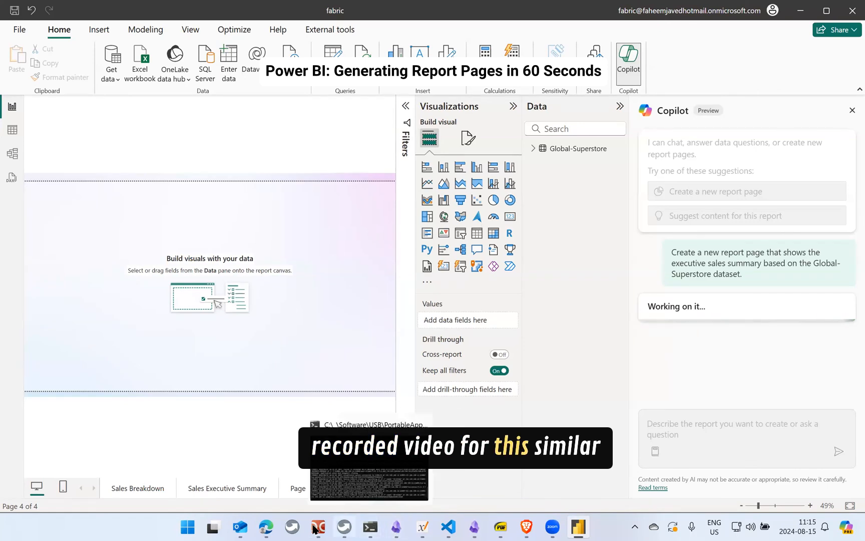
{"action": "mouse_move", "coordinate": [473, 528]}
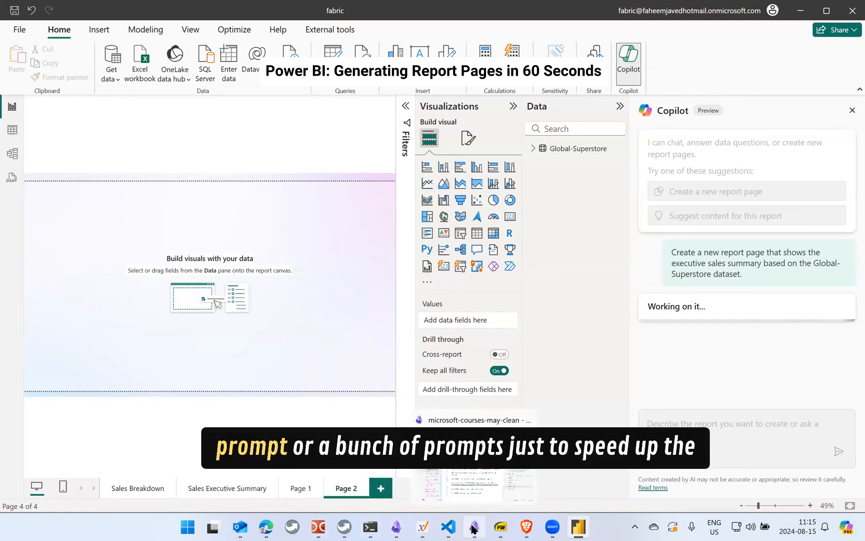
{"action": "left_click", "coordinate": [396, 528]}
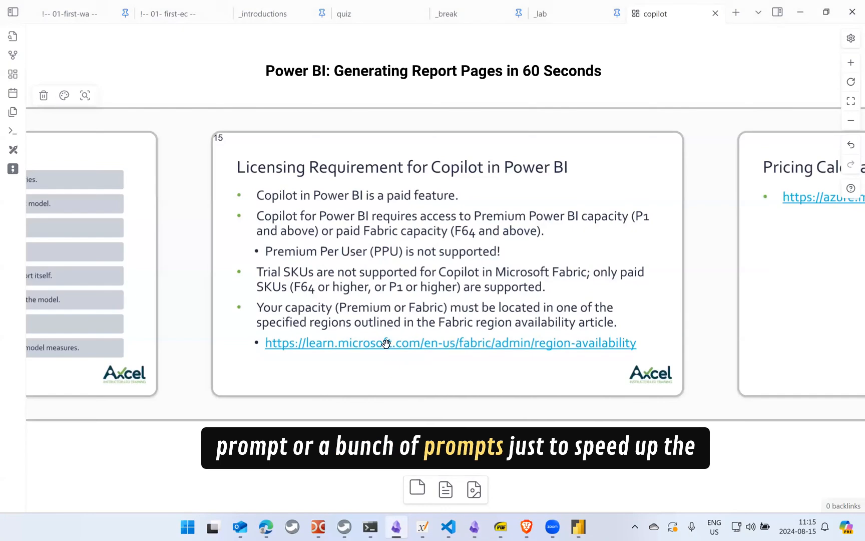
{"action": "scroll", "coordinate": [371, 356], "scroll_direction": "down", "scroll_amount": 3}
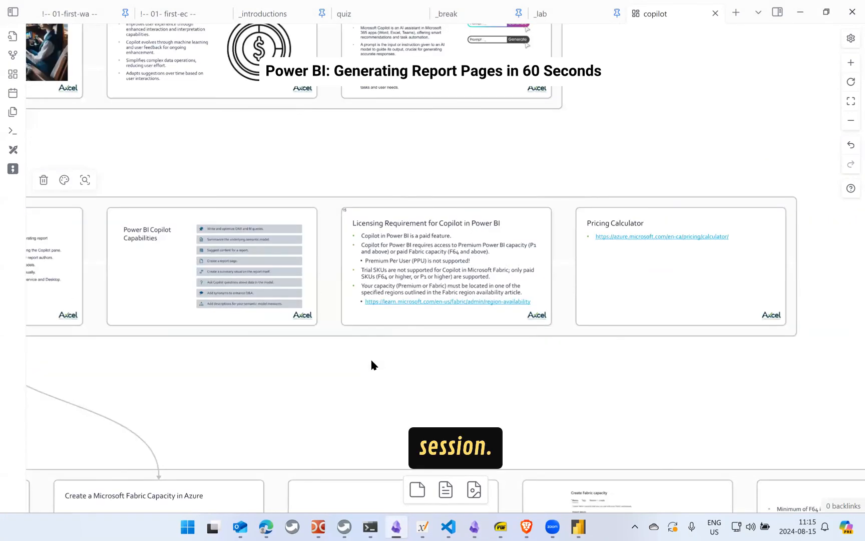
{"action": "scroll", "coordinate": [334, 355], "scroll_direction": "down", "scroll_amount": 4}
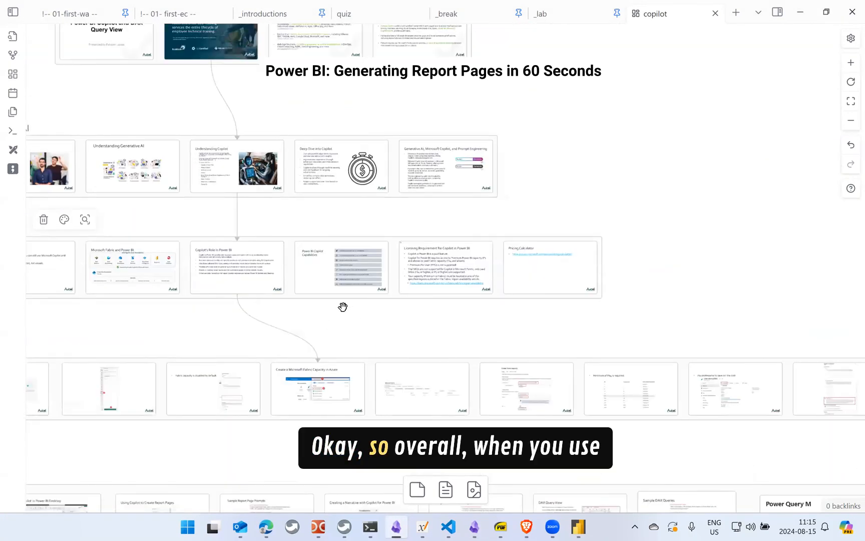
{"action": "scroll", "coordinate": [134, 350], "scroll_direction": "up", "scroll_amount": 2}
{"action": "left_click_drag", "start_coordinate": [82, 367], "coordinate": [154, 355]}
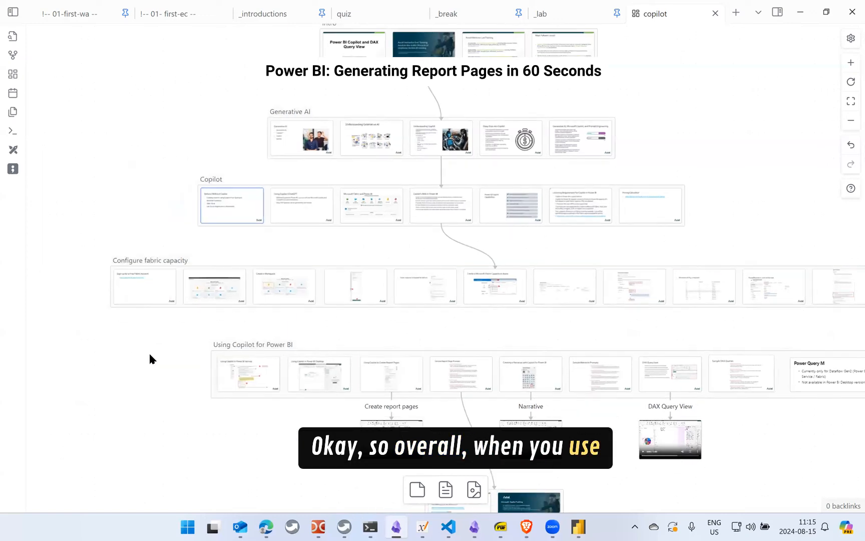
{"action": "scroll", "coordinate": [151, 353], "scroll_direction": "up", "scroll_amount": 2}
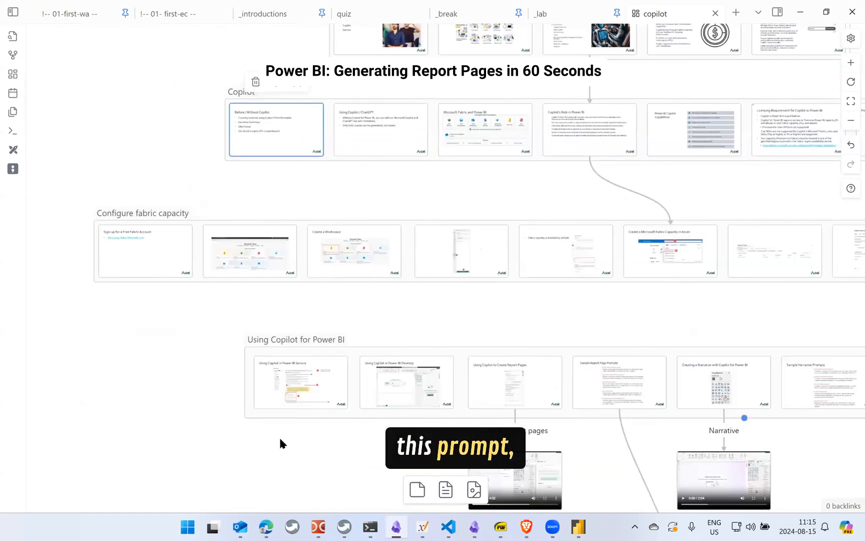
{"action": "scroll", "coordinate": [280, 325], "scroll_direction": "down", "scroll_amount": 3}
{"action": "scroll", "coordinate": [280, 325], "scroll_direction": "right", "scroll_amount": 3}
{"action": "left_click", "coordinate": [392, 327]}
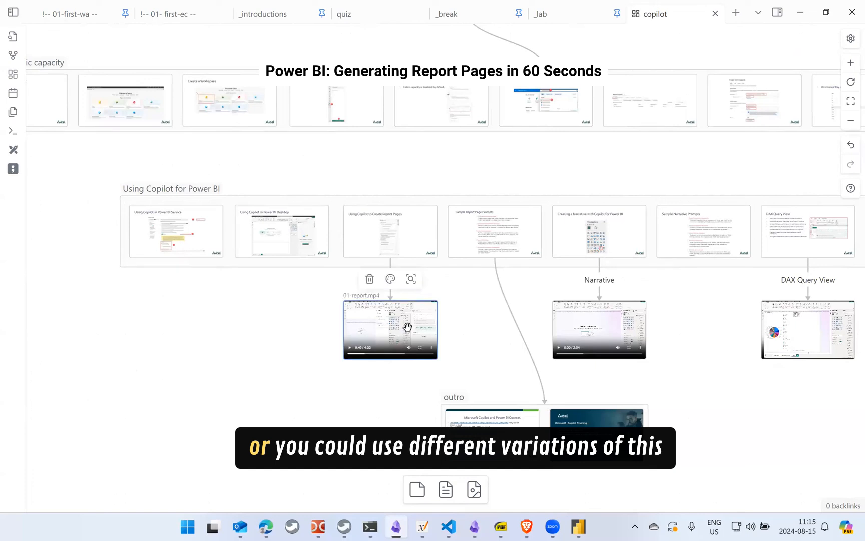
{"action": "double_click", "coordinate": [392, 327]}
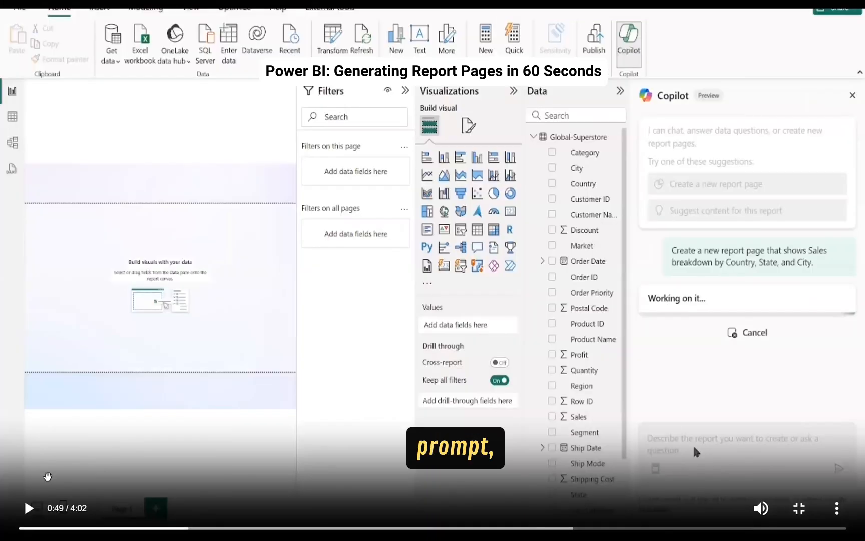
Play the video briefly, pause it, rewind to about 0:05, and skim ahead to the Sales Breakdown page around 1:14
{"action": "left_click", "coordinate": [22, 515]}
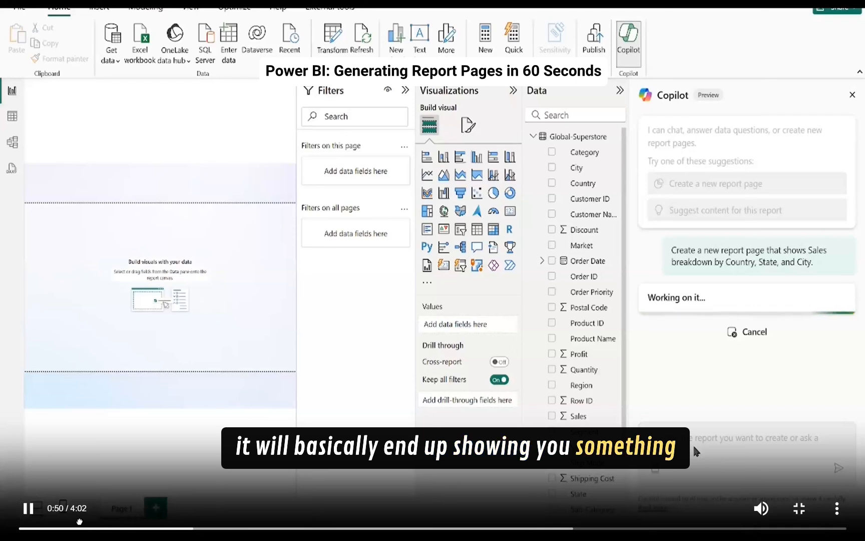
{"action": "key", "text": "space"}
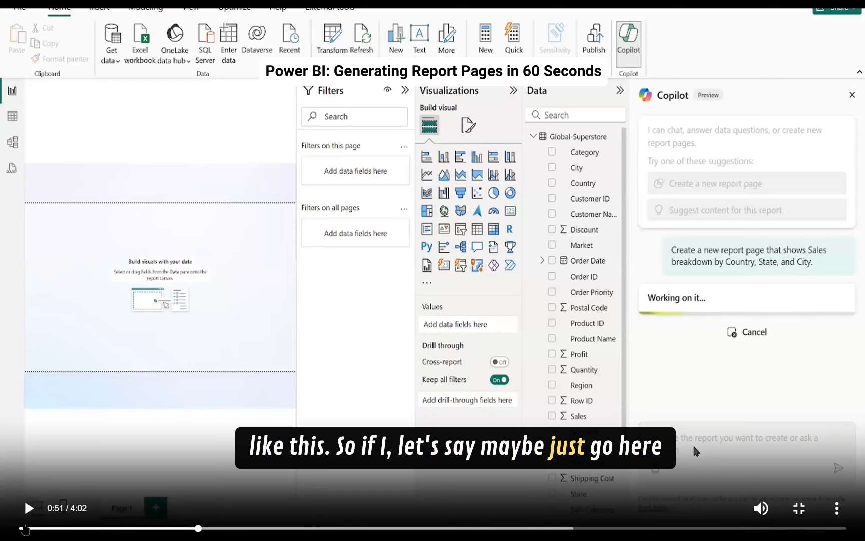
{"action": "left_click_drag", "start_coordinate": [23, 528], "coordinate": [33, 528]}
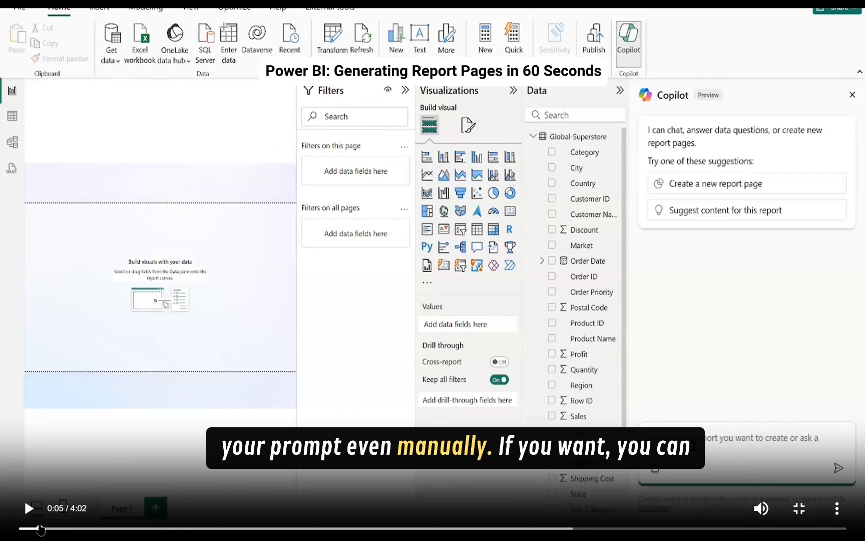
{"action": "left_click_drag", "start_coordinate": [40, 529], "coordinate": [275, 529]}
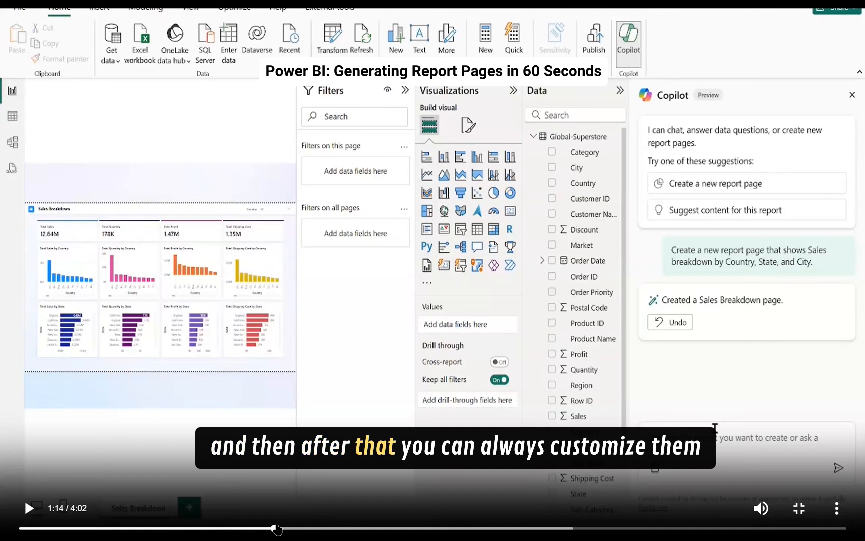
Skim the video through the content suggestions and the Sales Performance Analysis page to its end, and leave full screen
{"action": "left_click_drag", "start_coordinate": [278, 527], "coordinate": [403, 529]}
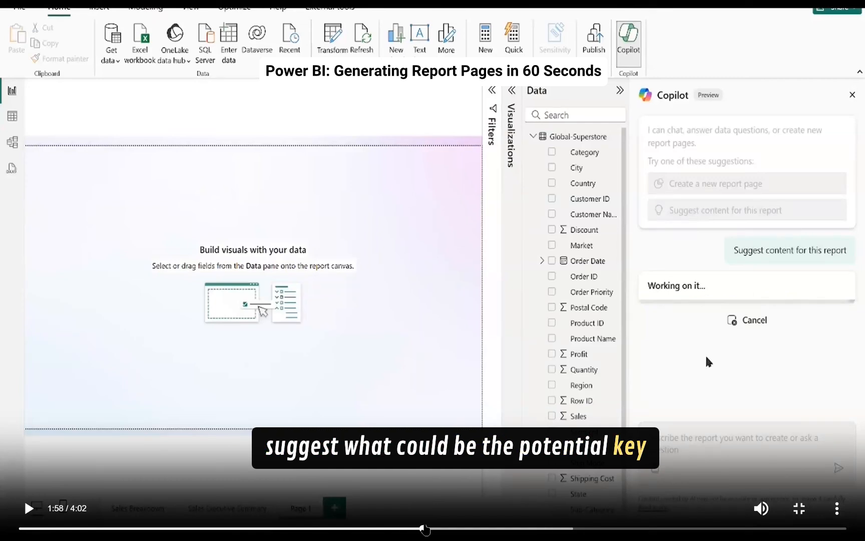
{"action": "left_click_drag", "start_coordinate": [426, 529], "coordinate": [513, 529]}
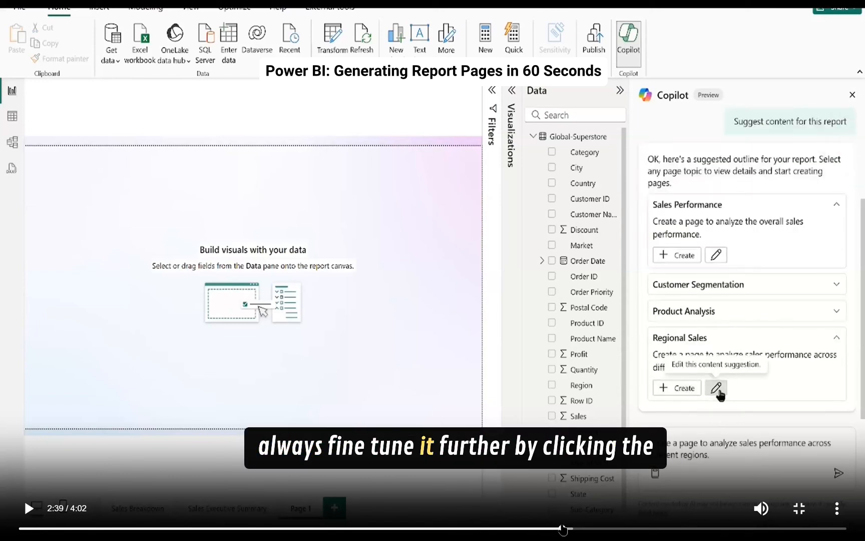
{"action": "left_click", "coordinate": [575, 528]}
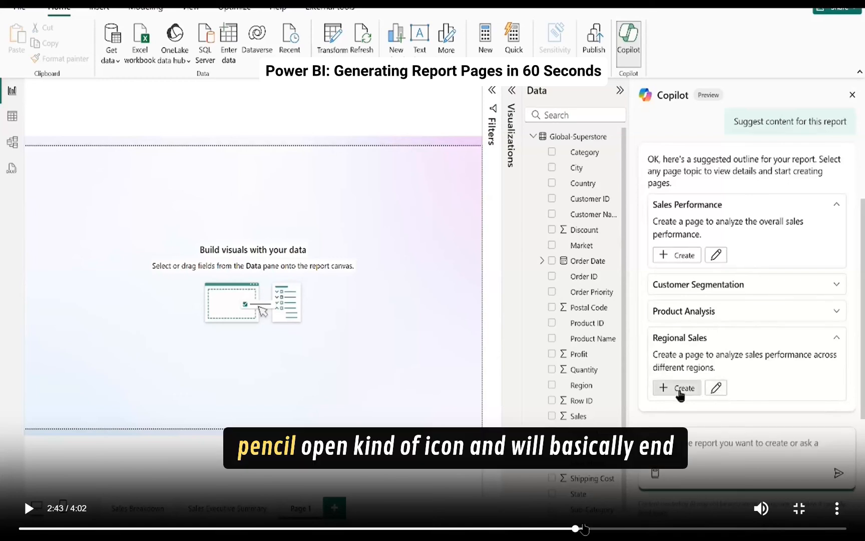
{"action": "left_click_drag", "start_coordinate": [585, 528], "coordinate": [641, 526]}
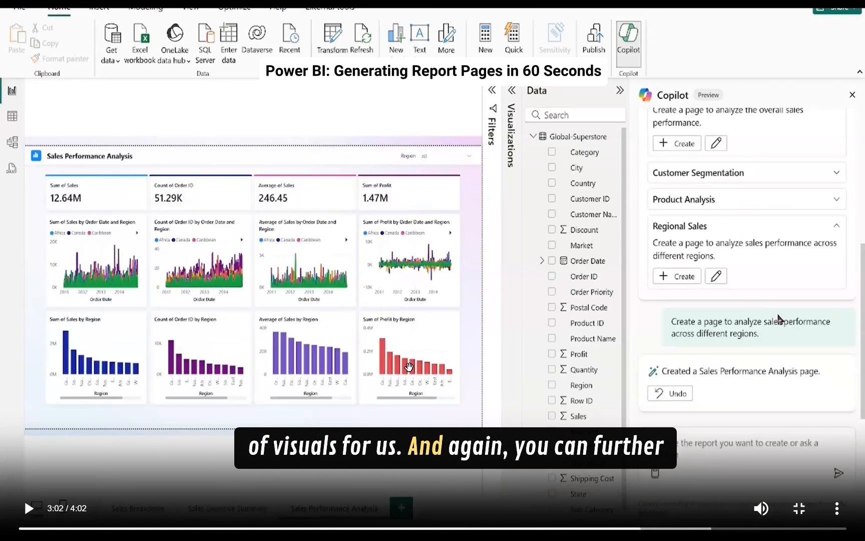
{"action": "left_click_drag", "start_coordinate": [648, 530], "coordinate": [757, 529]}
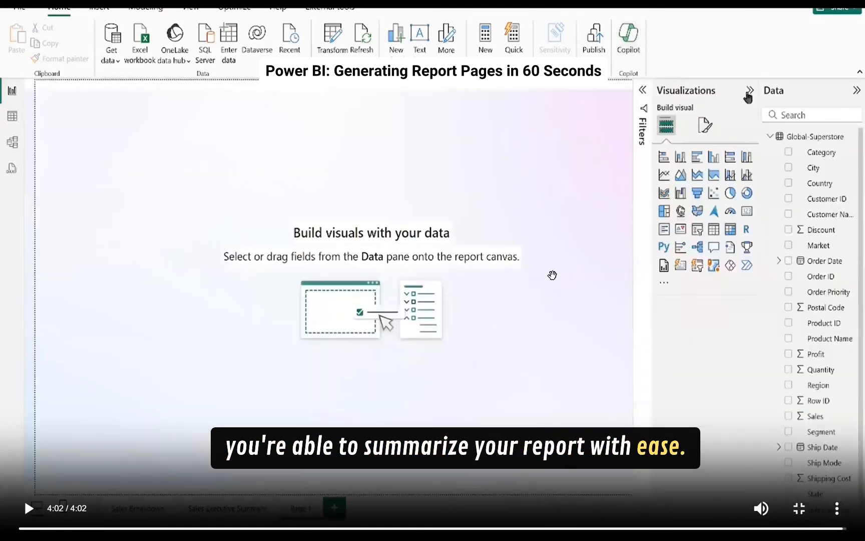
{"action": "key", "text": "Escape"}
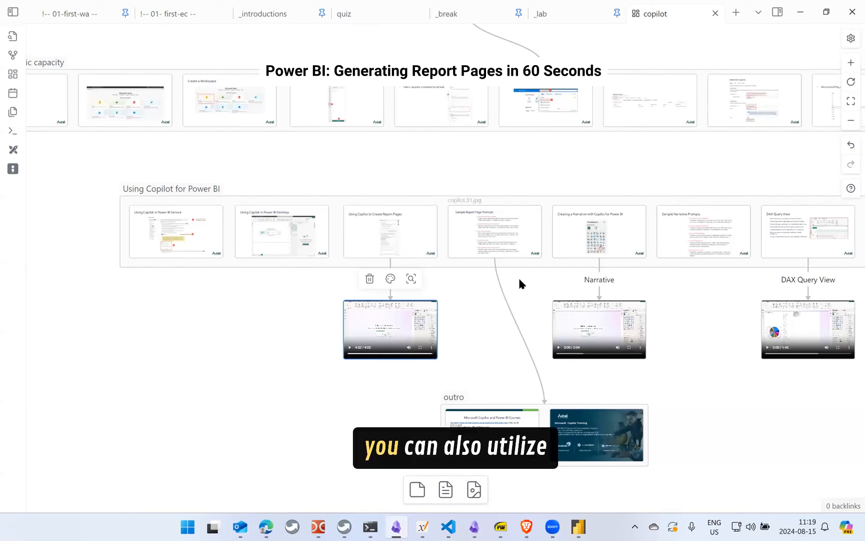
Examine the example prompts on the Sample Report Page Prompts slide in the canvas
{"action": "left_click", "coordinate": [509, 245]}
{"action": "scroll", "coordinate": [501, 240], "scroll_direction": "up", "scroll_amount": 3}
{"action": "scroll", "coordinate": [500, 239], "scroll_direction": "up", "scroll_amount": 2}
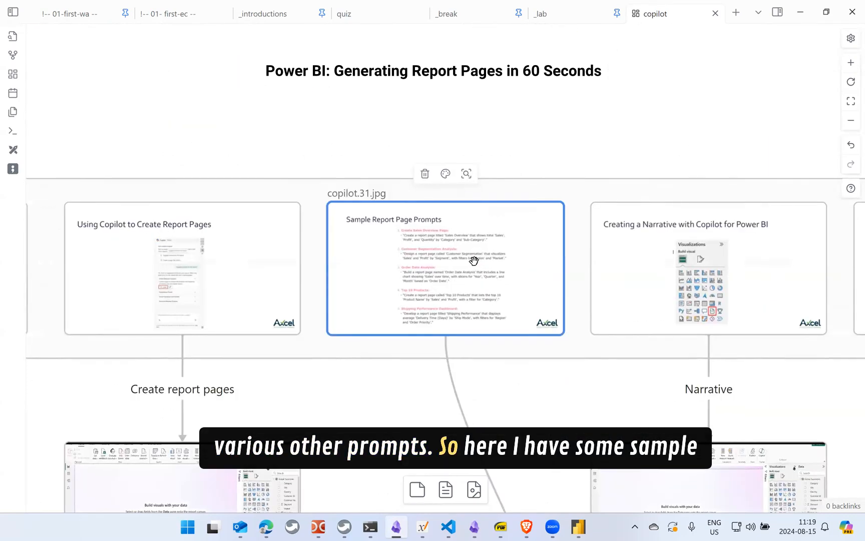
{"action": "scroll", "coordinate": [473, 260], "scroll_direction": "up", "scroll_amount": 4}
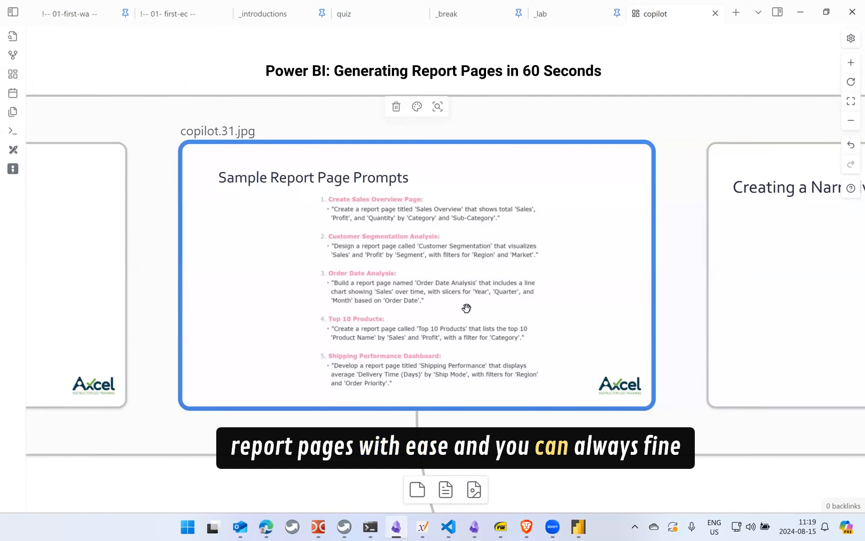
{"action": "scroll", "coordinate": [469, 306], "scroll_direction": "down", "scroll_amount": 2}
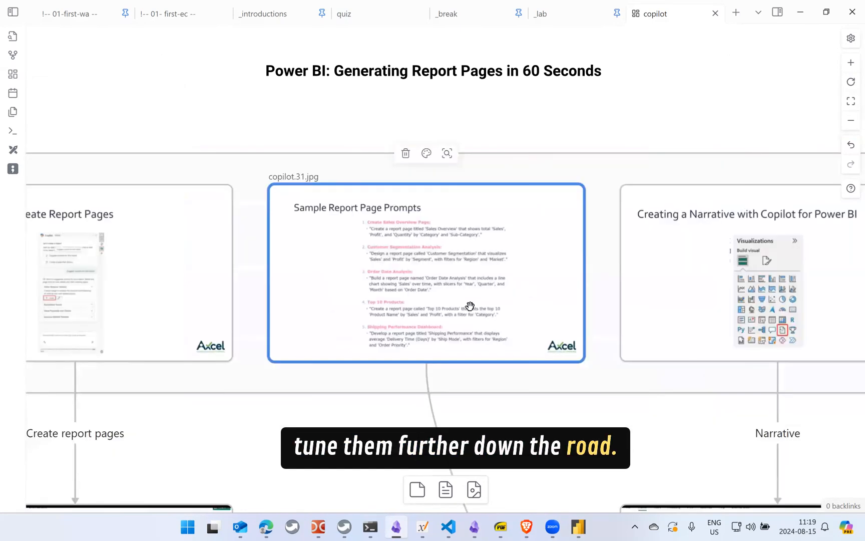
{"action": "left_click", "coordinate": [469, 306]}
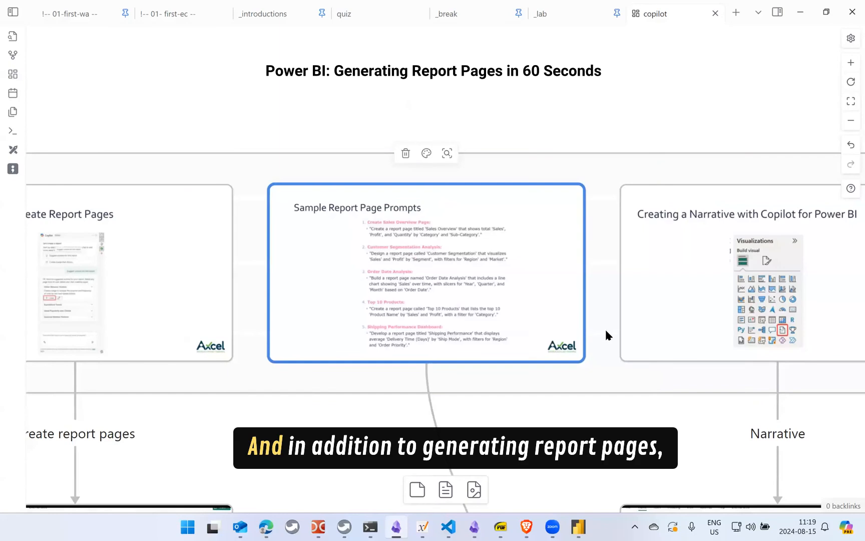
View the Creating a Narrative with Copilot for Power BI slide and open the 02-narrative.mp4 video below it in full screen
{"action": "left_click_drag", "start_coordinate": [551, 333], "coordinate": [307, 322]}
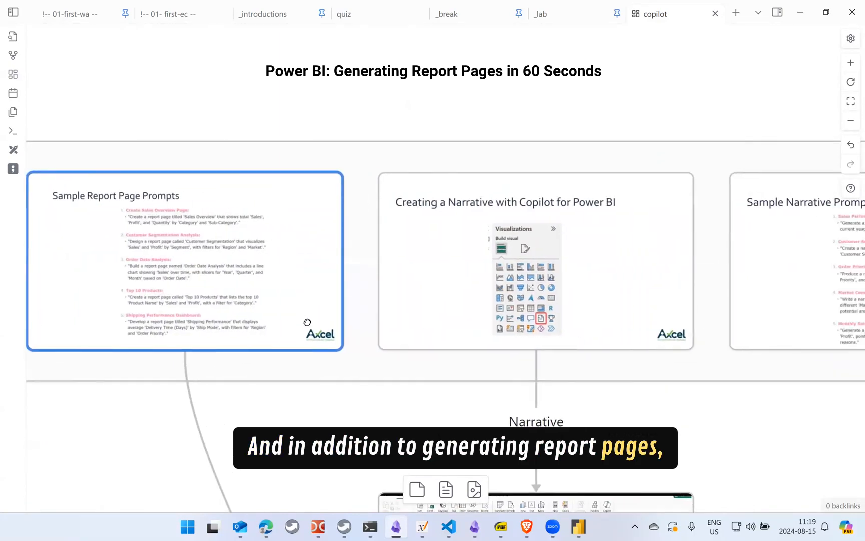
{"action": "scroll", "coordinate": [490, 286], "scroll_direction": "up", "scroll_amount": 3}
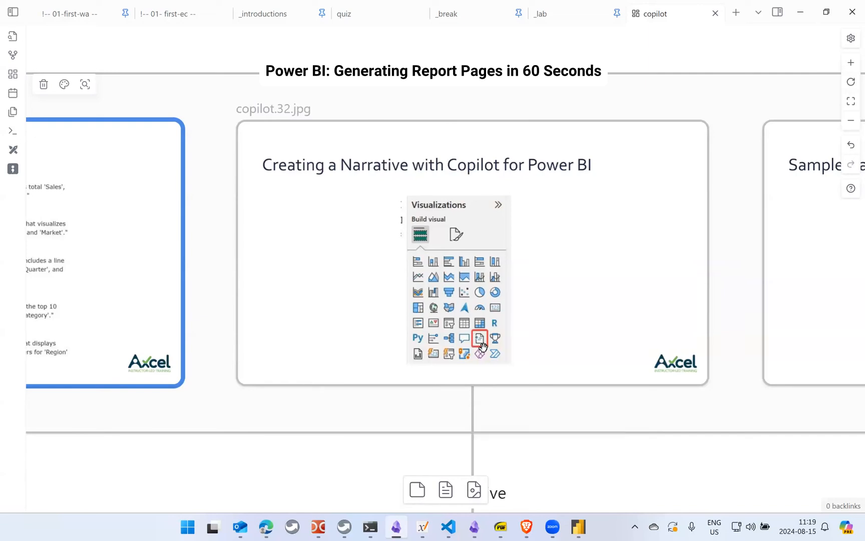
{"action": "scroll", "coordinate": [483, 346], "scroll_direction": "down", "scroll_amount": 5}
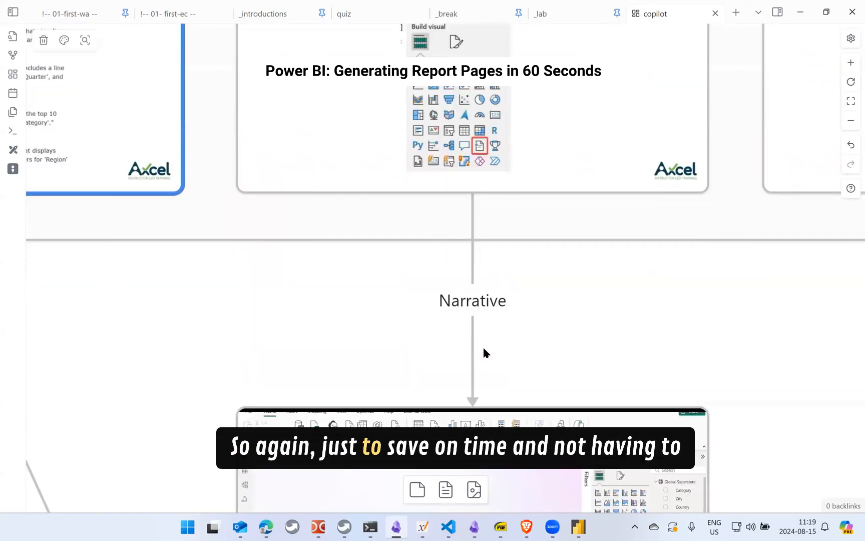
{"action": "scroll", "coordinate": [495, 345], "scroll_direction": "down", "scroll_amount": 7}
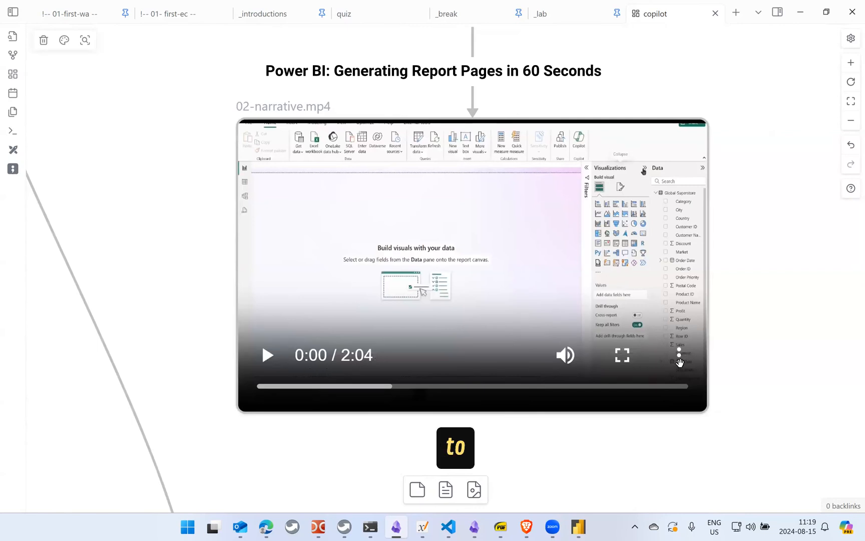
{"action": "left_click", "coordinate": [499, 263]}
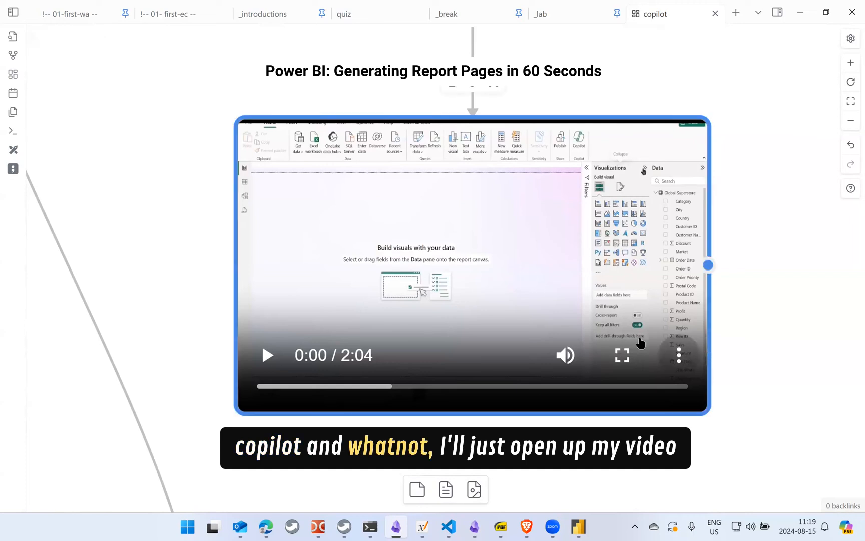
{"action": "double_click", "coordinate": [498, 255]}
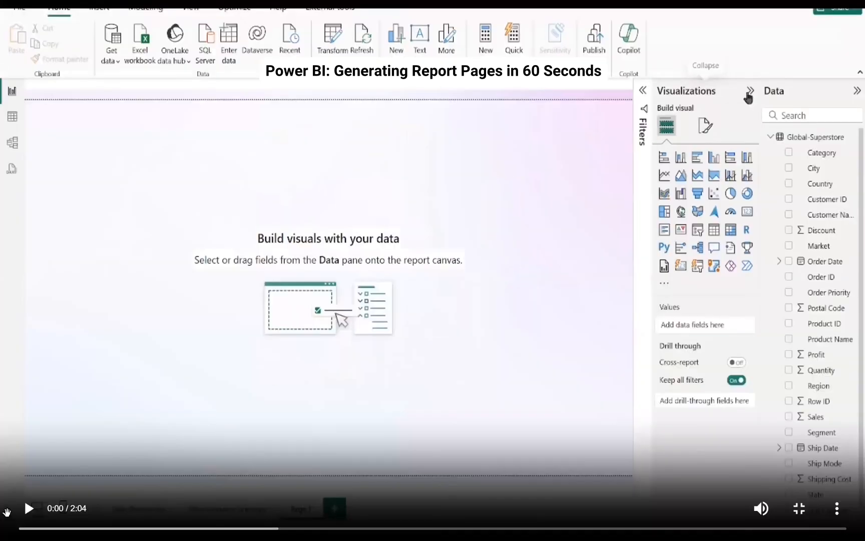